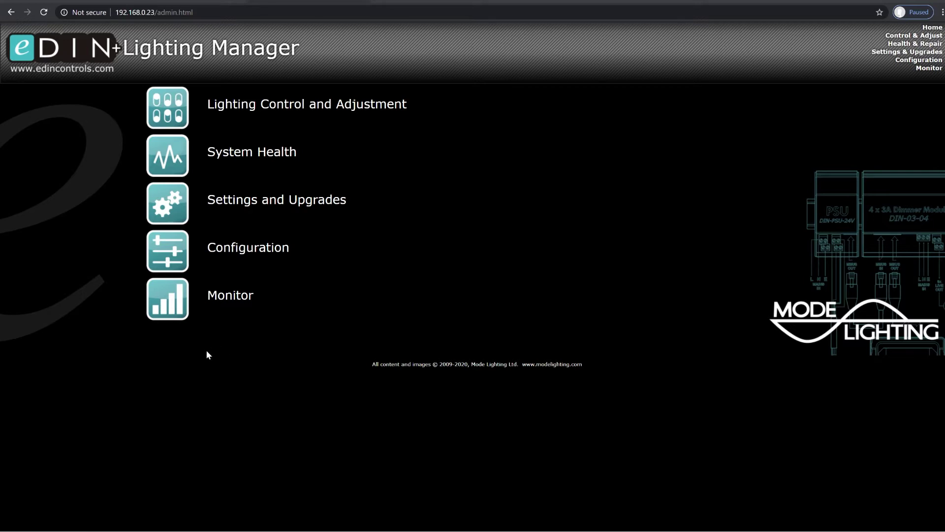
Go to the eDIN+ Configuration page, which shows an empty Default area.
{"action": "left_click", "coordinate": [132, 16]}
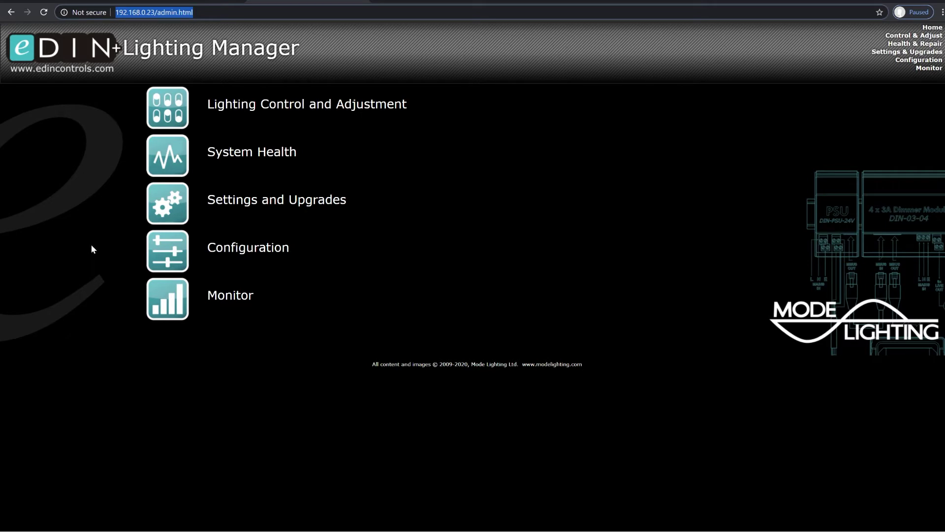
{"action": "left_click", "coordinate": [167, 251]}
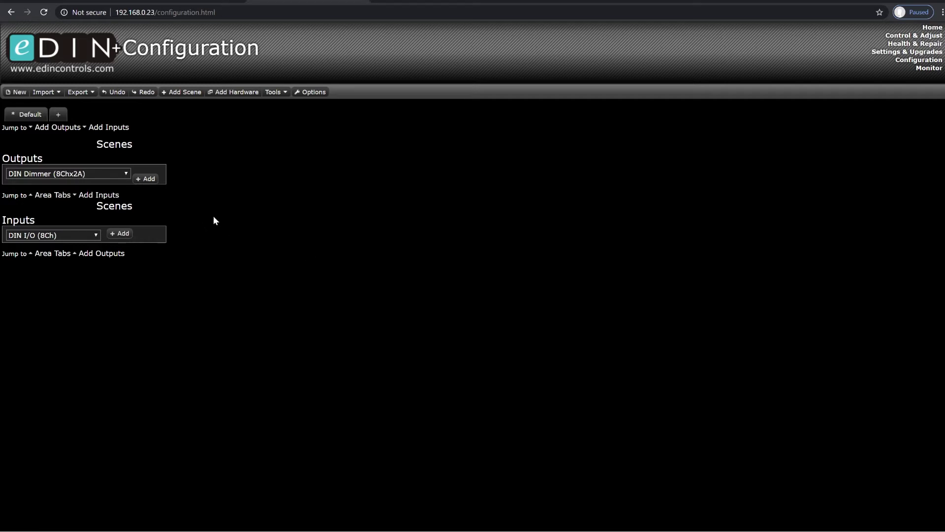
{"action": "left_click", "coordinate": [123, 175]}
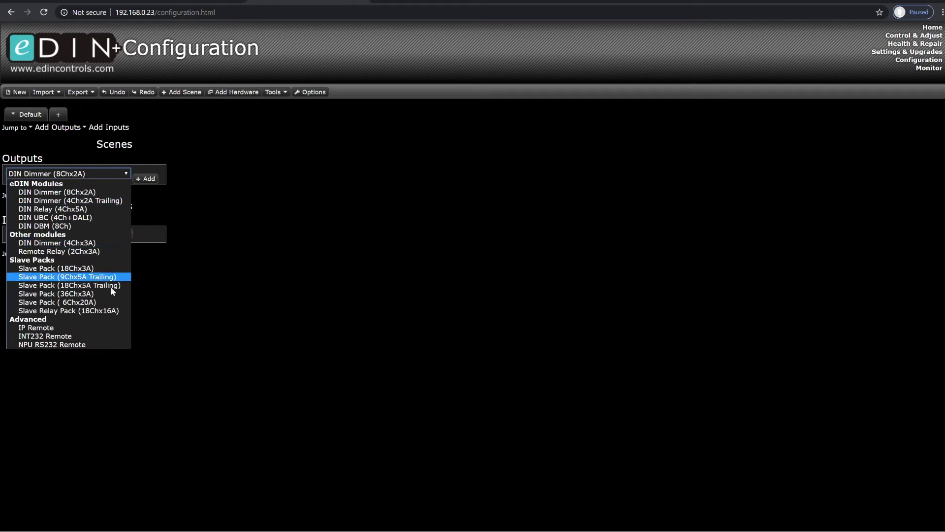
{"action": "left_click", "coordinate": [217, 246]}
{"action": "left_click", "coordinate": [91, 238]}
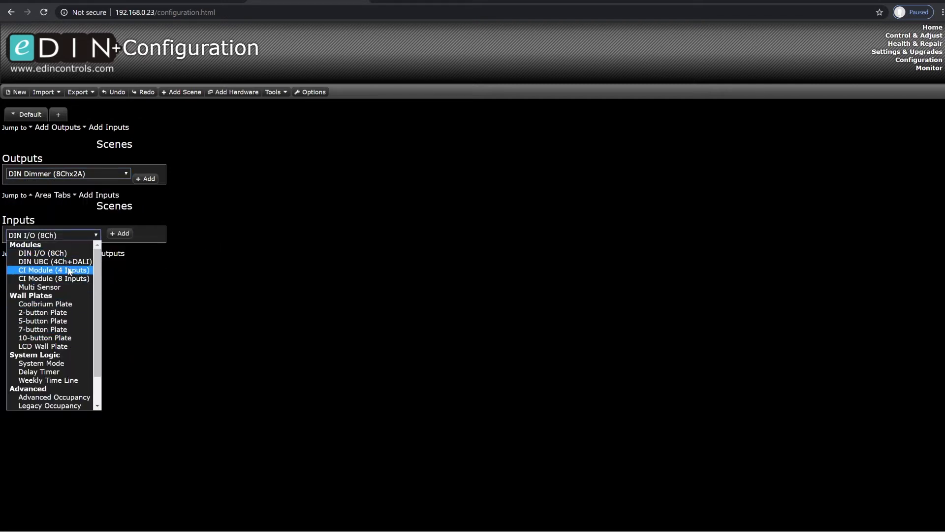
{"action": "left_click", "coordinate": [283, 205]}
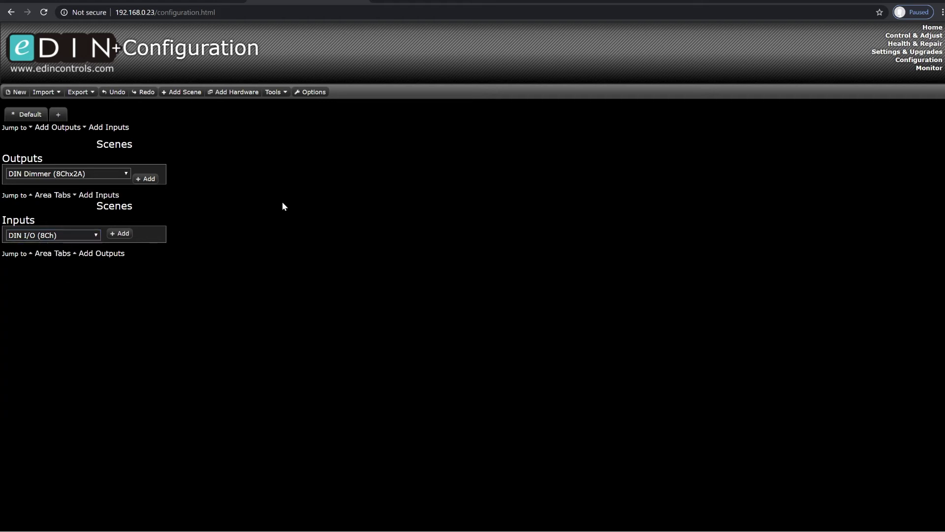
Add a 4Ch trailing dimmer, a 4Ch relay and three 10-button plates, and confirm.
{"action": "left_click", "coordinate": [242, 95]}
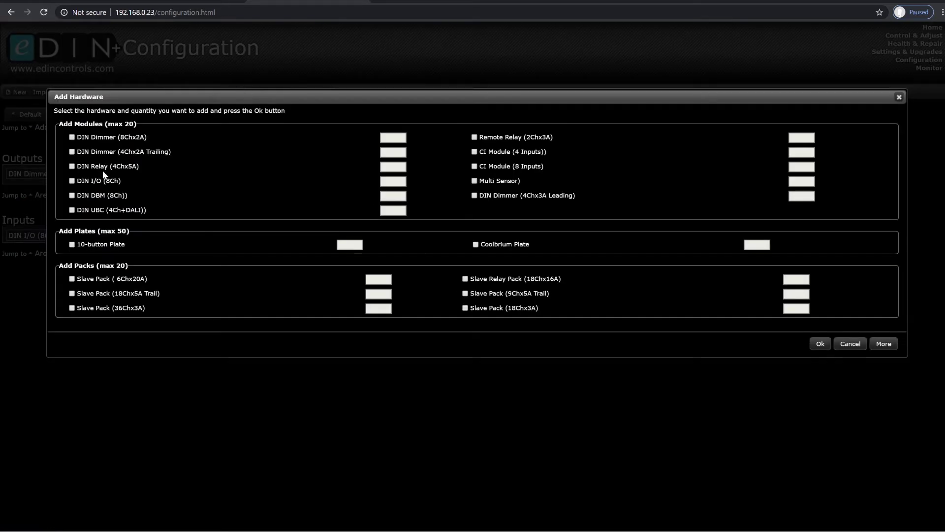
{"action": "left_click", "coordinate": [72, 152]}
{"action": "left_click", "coordinate": [72, 166]}
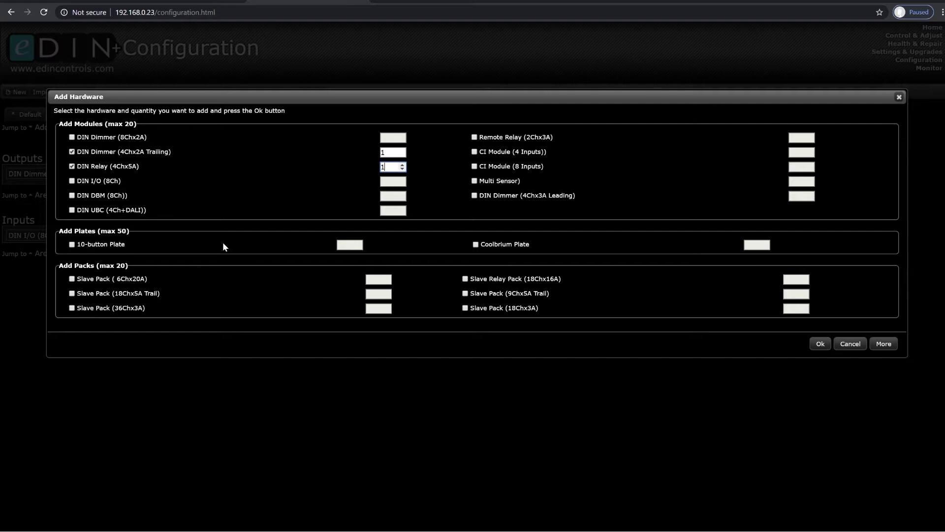
{"action": "left_click", "coordinate": [72, 244]}
{"action": "key", "text": "BackSpace"}
{"action": "type", "text": "3"}
{"action": "left_click", "coordinate": [819, 345]}
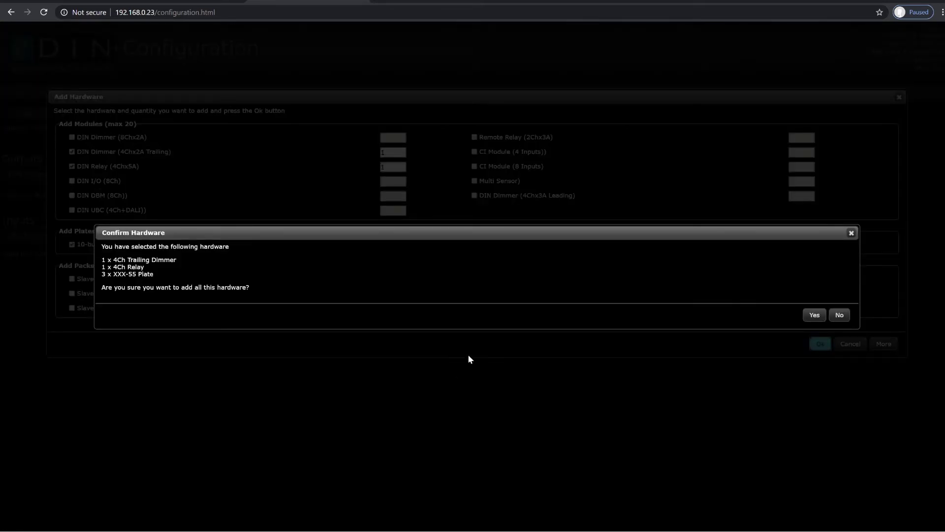
{"action": "left_click", "coordinate": [815, 317]}
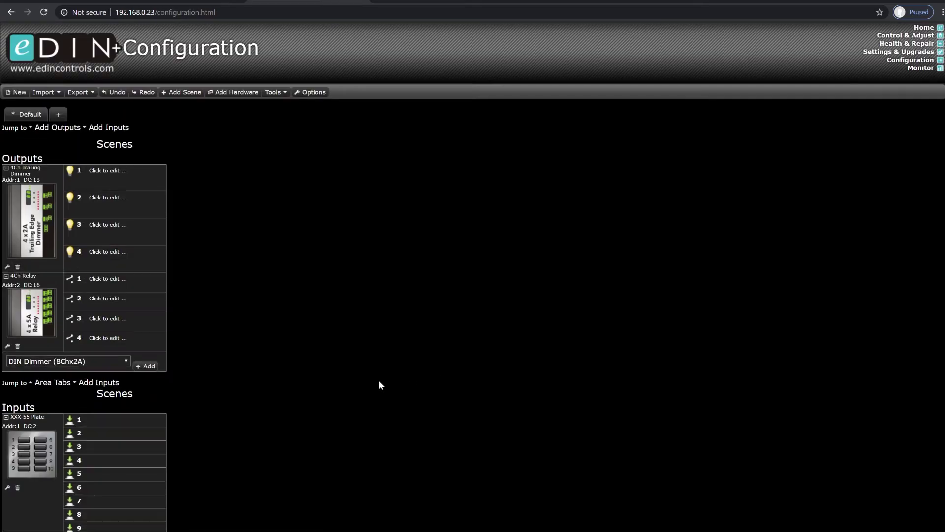
Set the trailing dimmer module to address 2 and the relay module to address 3.
{"action": "scroll", "coordinate": [85, 320], "scroll_direction": "down", "scroll_amount": 7}
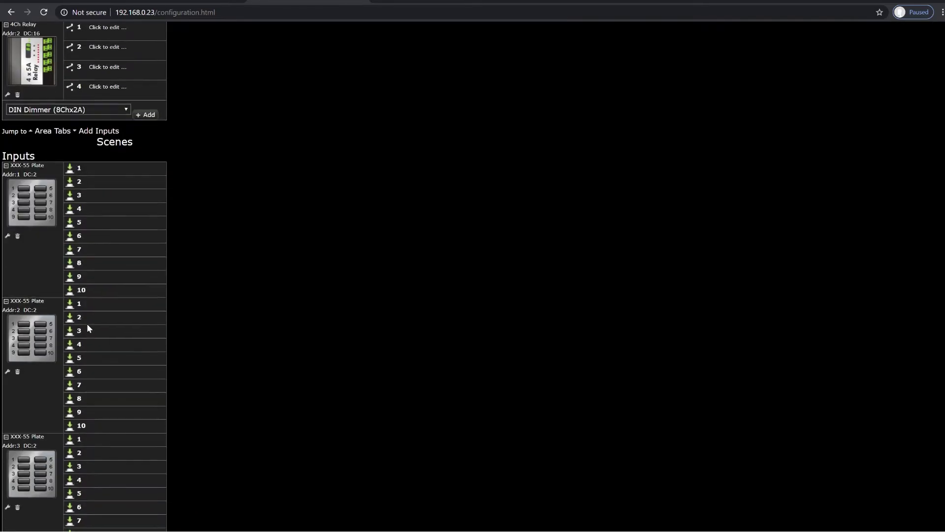
{"action": "scroll", "coordinate": [84, 335], "scroll_direction": "up", "scroll_amount": 5}
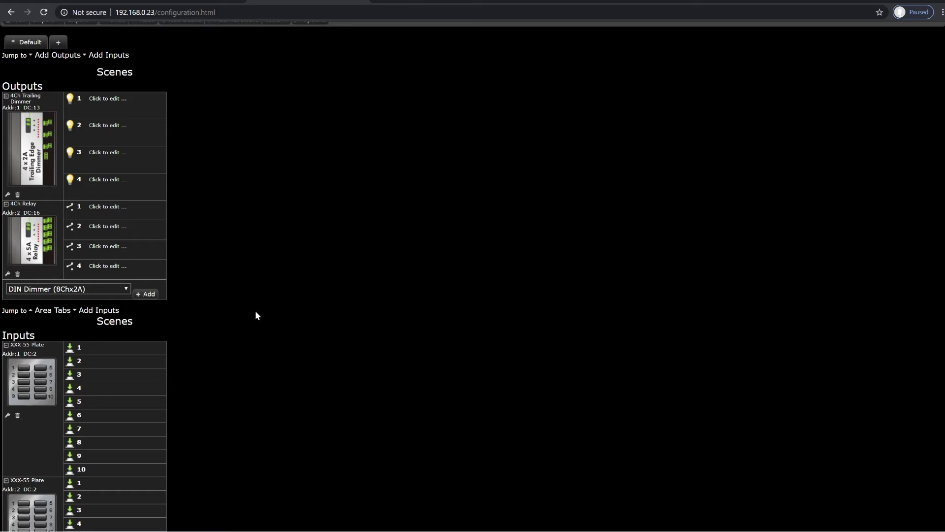
{"action": "left_click", "coordinate": [7, 195]}
{"action": "key", "text": "Tab"}
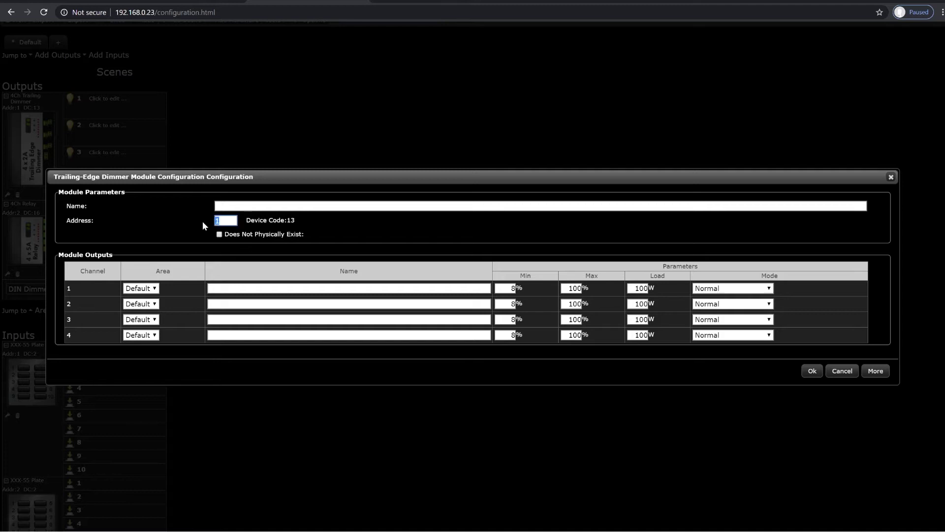
{"action": "type", "text": "2"}
{"action": "left_click", "coordinate": [812, 371]}
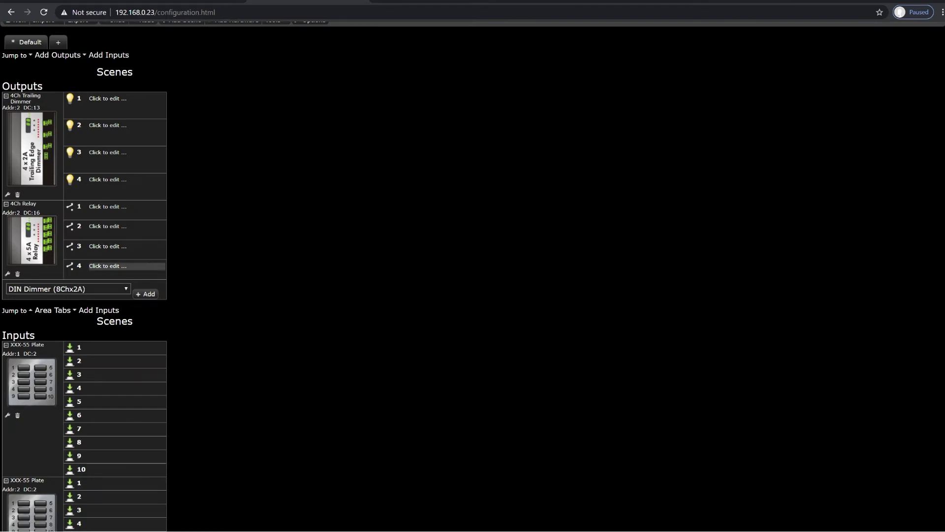
{"action": "left_click", "coordinate": [8, 273]}
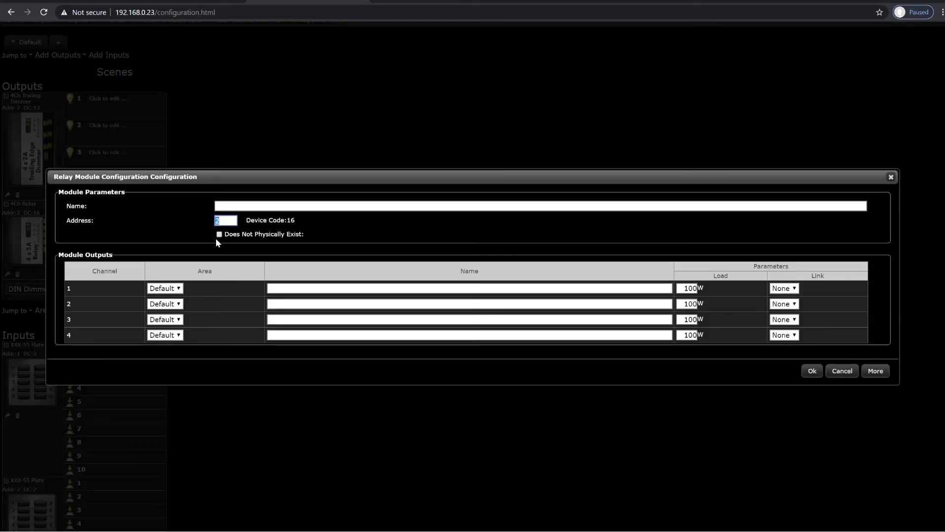
{"action": "key", "text": "Return"}
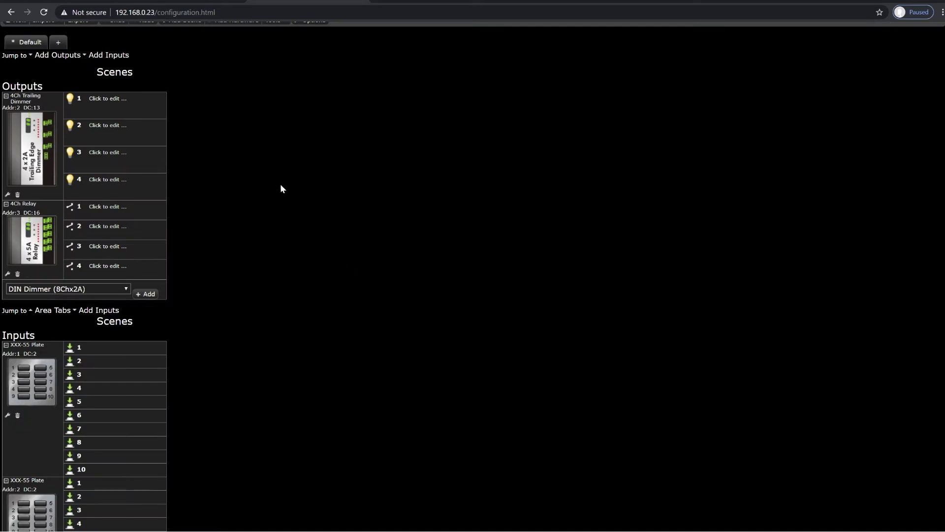
{"action": "scroll", "coordinate": [264, 166], "scroll_direction": "up", "scroll_amount": 2}
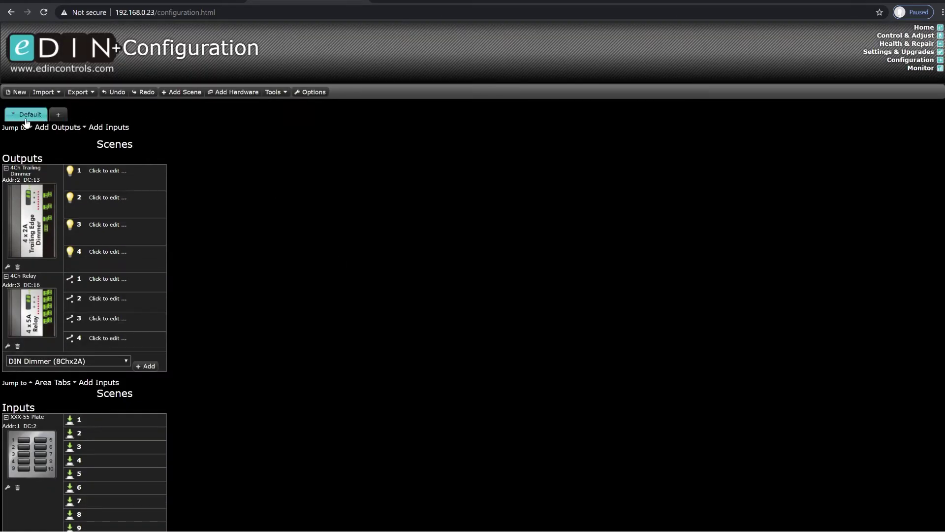
Add three new areas named Kitchen, living Room and Dining room.
{"action": "left_click", "coordinate": [56, 118]}
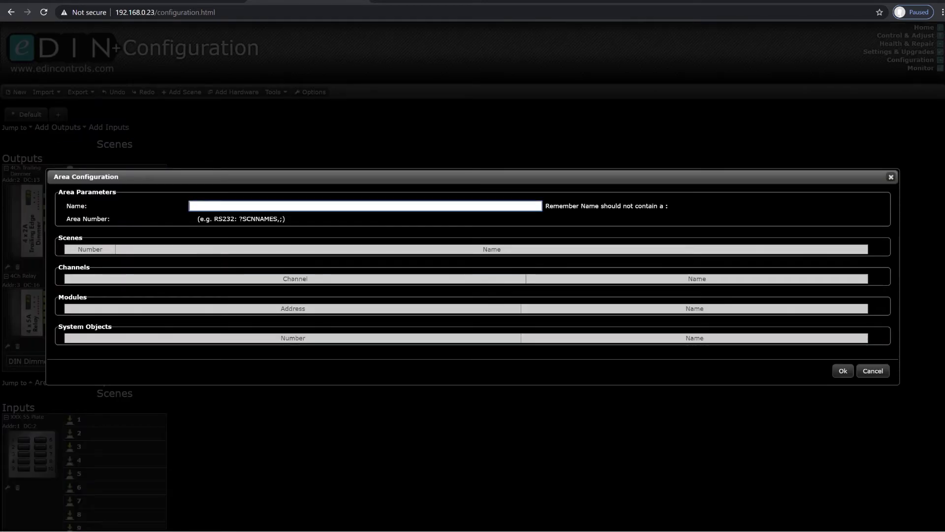
{"action": "type", "text": "Kitchen"}
{"action": "left_click", "coordinate": [842, 370]}
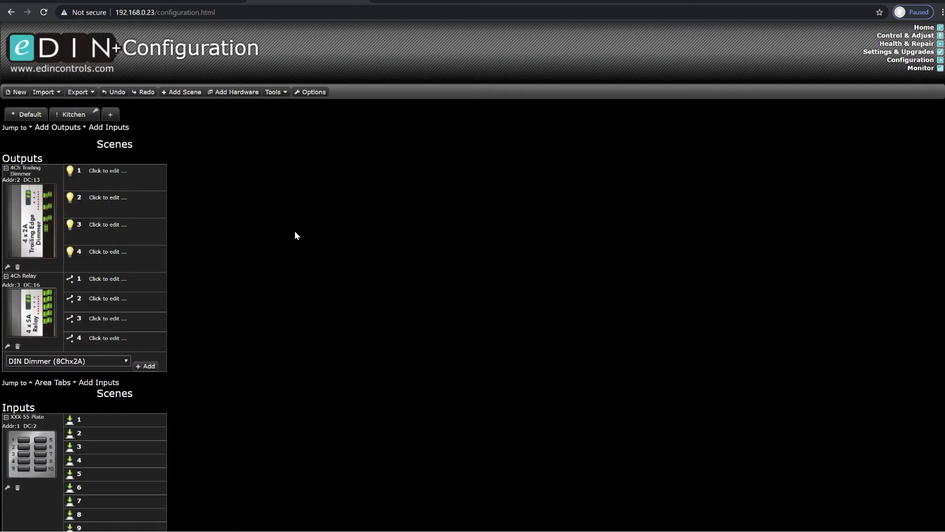
{"action": "left_click", "coordinate": [110, 114]}
{"action": "type", "text": "living Room"}
{"action": "left_click", "coordinate": [843, 370]}
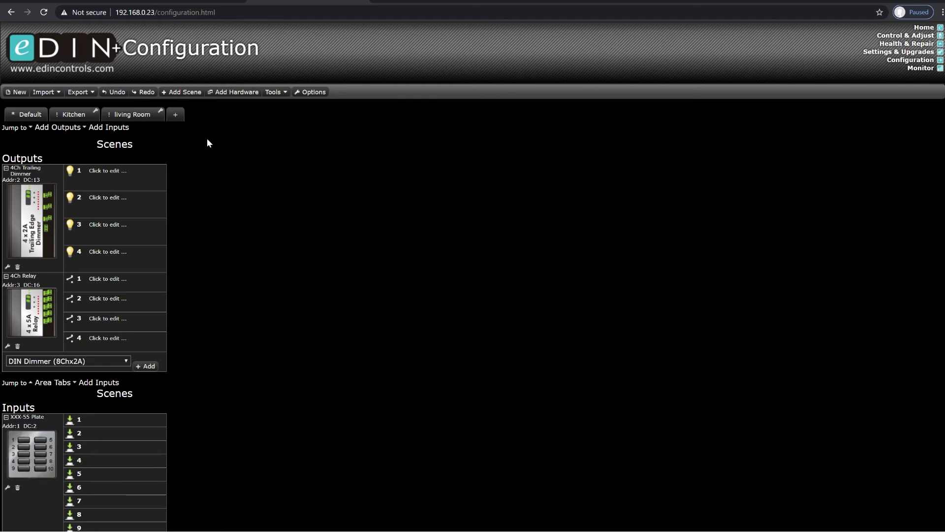
{"action": "left_click", "coordinate": [175, 114]}
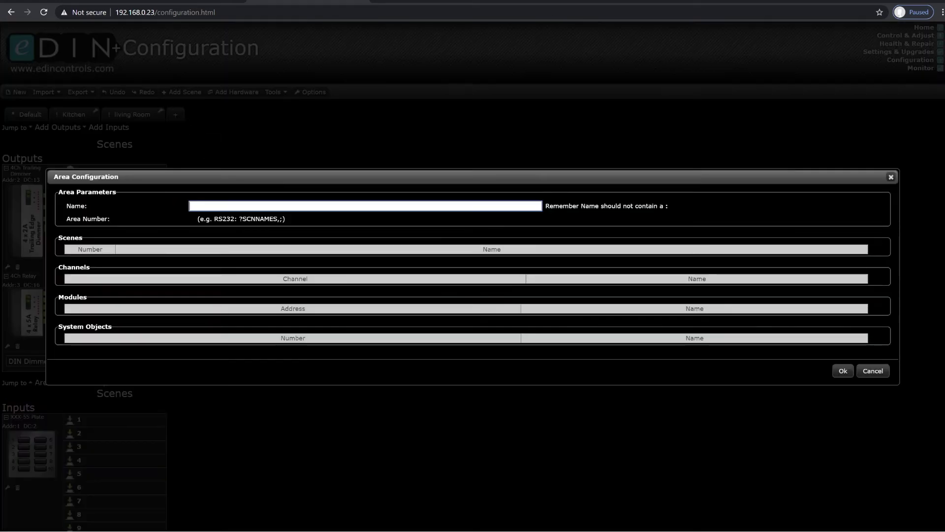
{"action": "type", "text": "Dining room"}
{"action": "key", "text": "Return"}
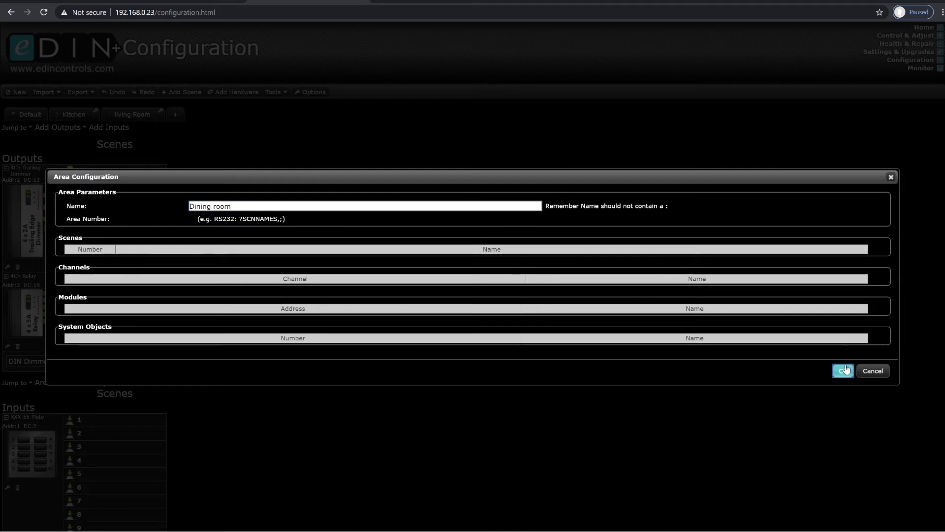
{"action": "left_click", "coordinate": [186, 114]}
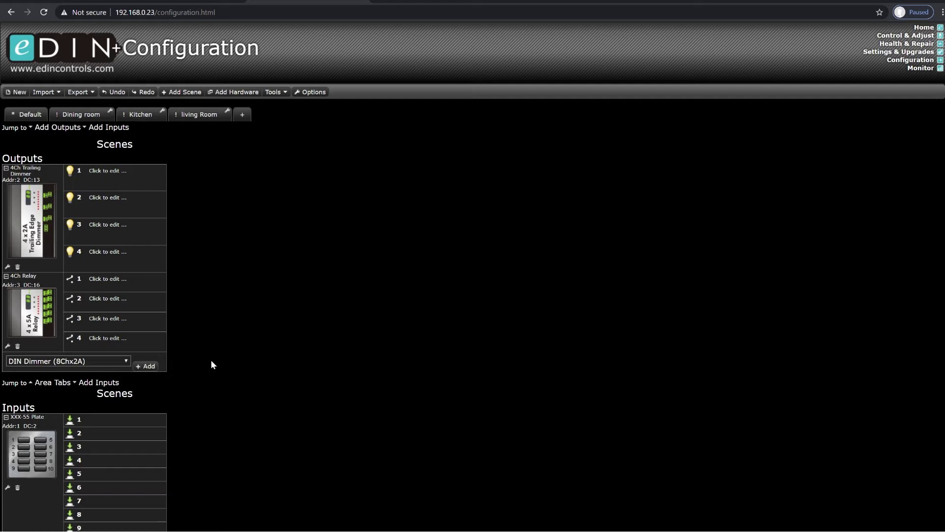
Assign dimmer channels 1–4 to Kitchen, living Room, Dining room and Dining room.
{"action": "left_click", "coordinate": [7, 268]}
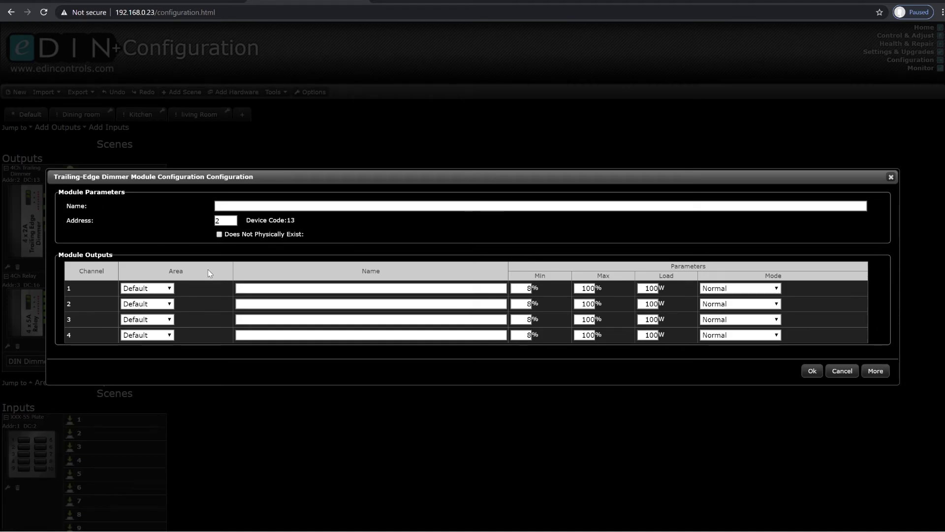
{"action": "left_click", "coordinate": [169, 290]}
{"action": "left_click", "coordinate": [163, 314]}
{"action": "left_click", "coordinate": [170, 305]}
{"action": "left_click", "coordinate": [147, 339]}
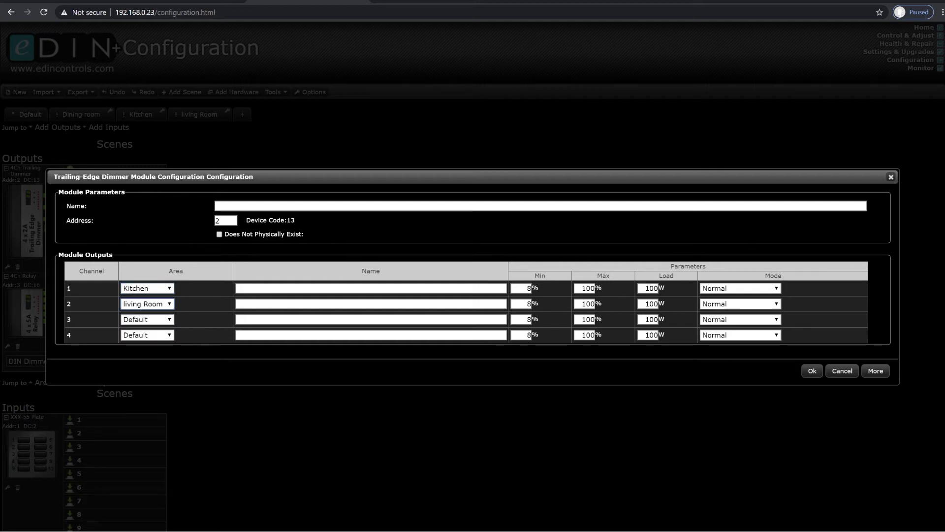
{"action": "left_click", "coordinate": [170, 321]}
{"action": "left_click", "coordinate": [157, 355]}
{"action": "left_click", "coordinate": [168, 336]}
{"action": "left_click", "coordinate": [159, 372]}
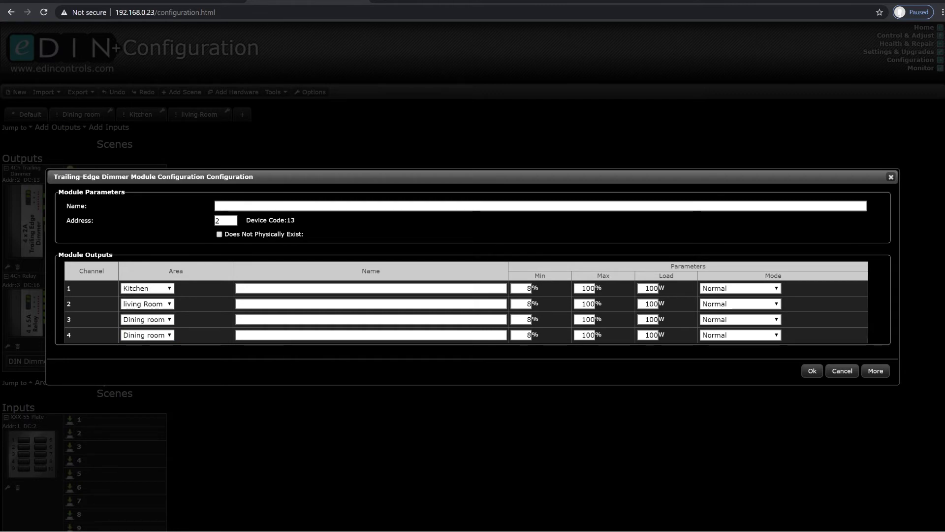
Name the dimmer channels Downlights, Downlights, Downlights and pendant, and apply.
{"action": "left_click", "coordinate": [275, 288]}
{"action": "type", "text": "Downlights"}
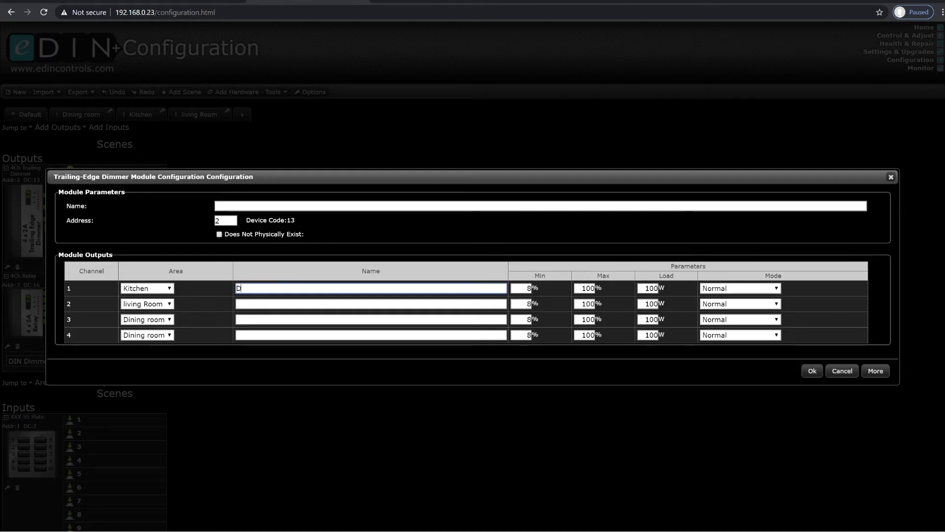
{"action": "key", "text": "Tab"}
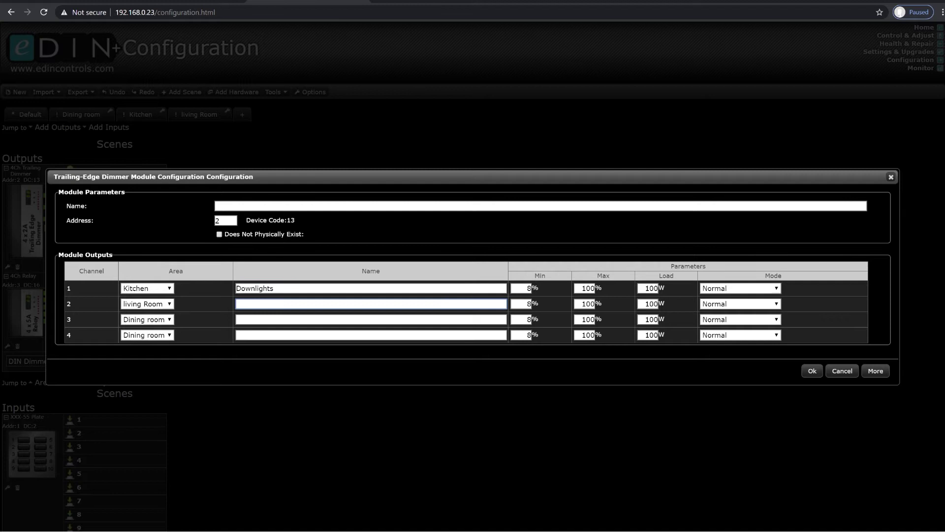
{"action": "type", "text": "Dow"}
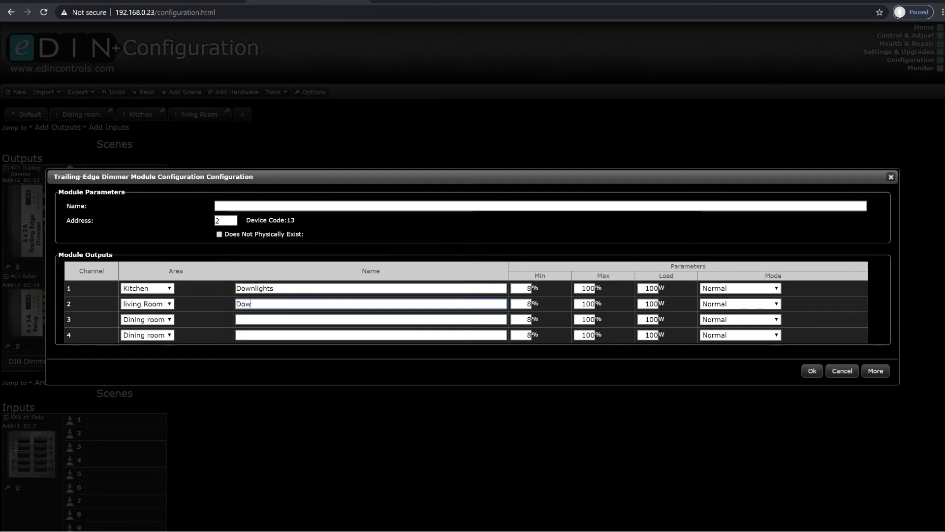
{"action": "type", "text": "nlights"}
{"action": "key", "text": "Tab"}
{"action": "type", "text": "Downlights"}
{"action": "key", "text": "Tab"}
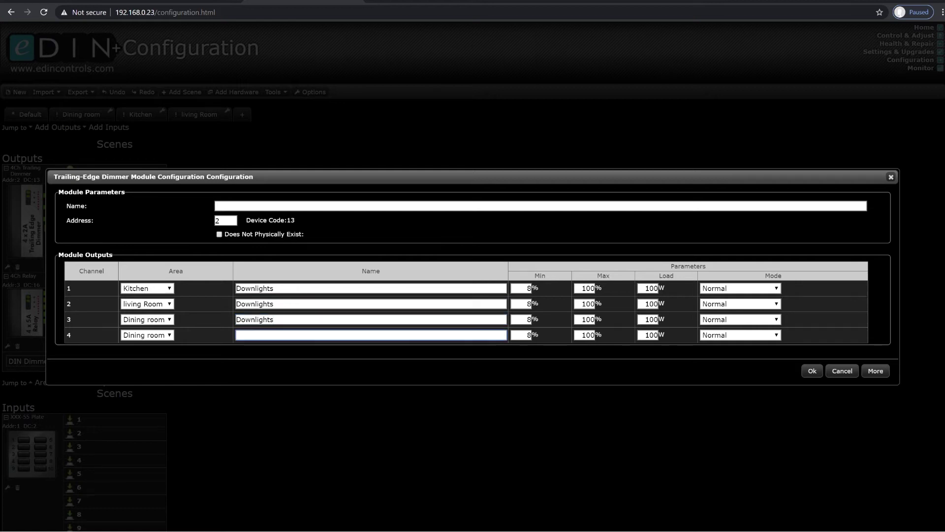
{"action": "type", "text": "pe"}
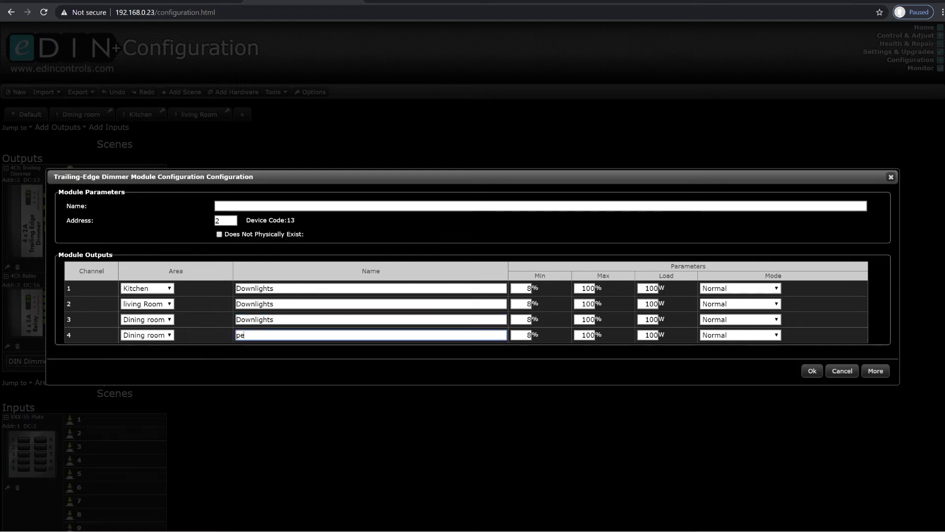
{"action": "type", "text": "ndant"}
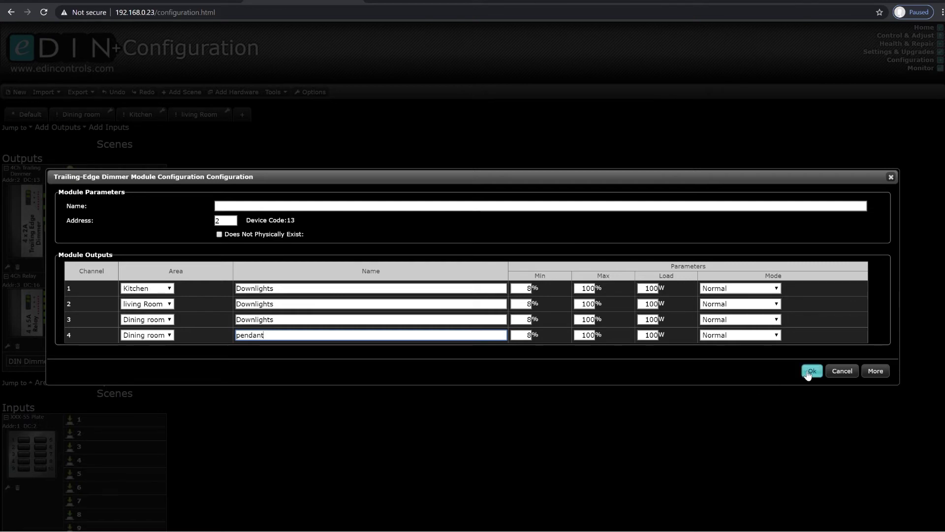
{"action": "left_click", "coordinate": [811, 371]}
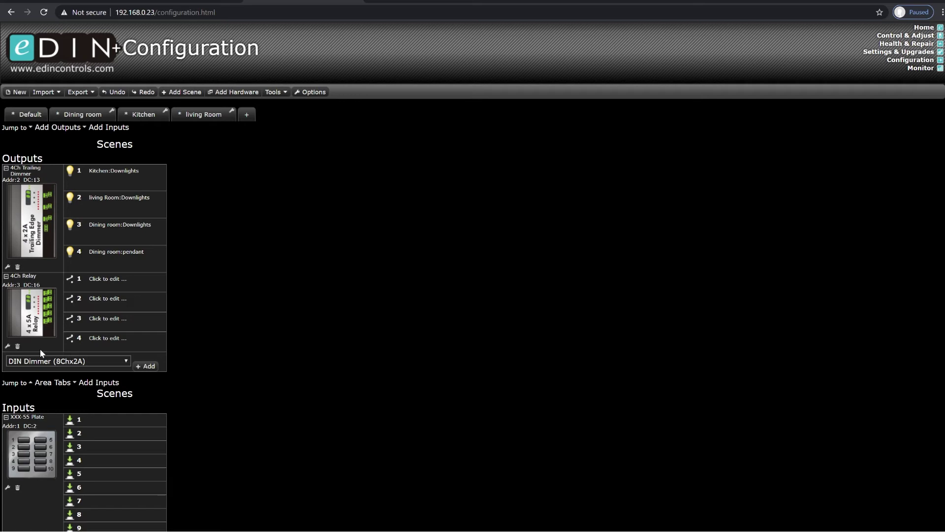
{"action": "left_click", "coordinate": [7, 346]}
Assign relay channels 1–4 to Kitchen, living Room, living Room and Dining room.
{"action": "left_click", "coordinate": [192, 292]}
{"action": "left_click", "coordinate": [159, 306]}
{"action": "left_click", "coordinate": [190, 304]}
{"action": "left_click", "coordinate": [183, 330]}
{"action": "left_click", "coordinate": [186, 320]}
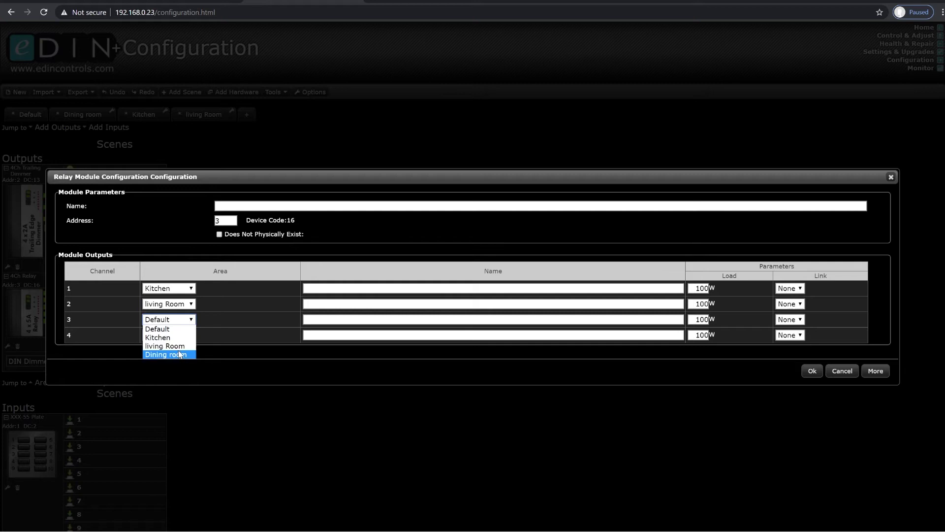
{"action": "left_click", "coordinate": [167, 345]}
{"action": "left_click", "coordinate": [187, 335]}
{"action": "left_click", "coordinate": [177, 371]}
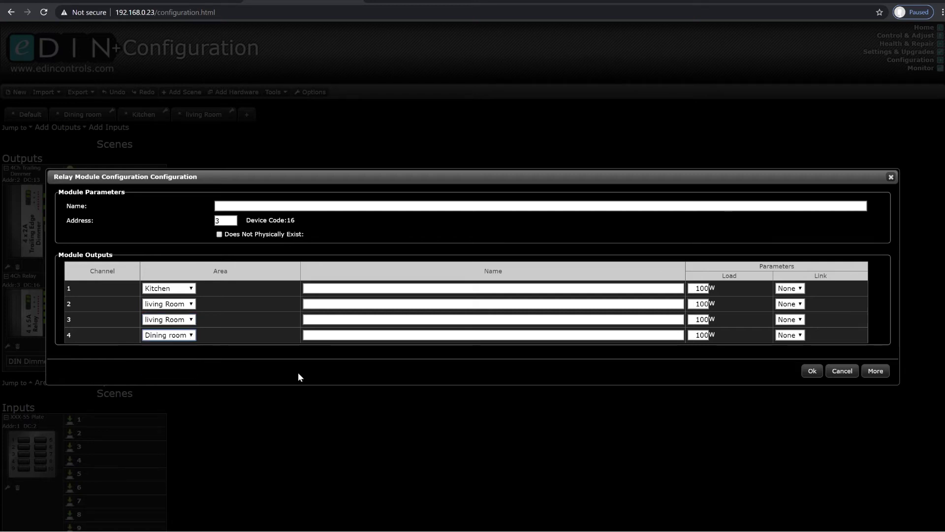
Name all four relay channels '5 amps' by copying and pasting the name.
{"action": "left_click", "coordinate": [324, 288]}
{"action": "type", "text": "% amps"}
{"action": "left_click_drag", "start_coordinate": [311, 289], "coordinate": [300, 294]}
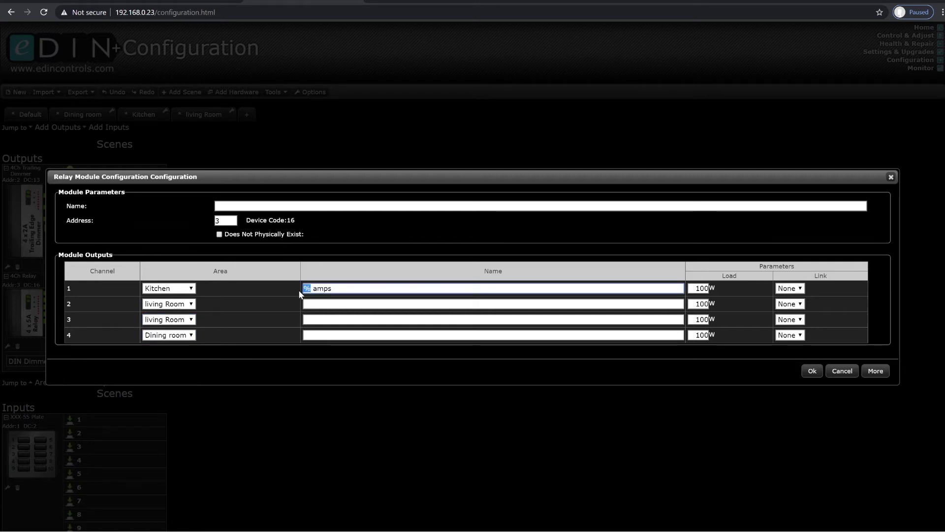
{"action": "type", "text": "5"}
{"action": "key", "text": "ctrl+a"}
{"action": "key", "text": "ctrl+c"}
{"action": "key", "text": "Tab"}
{"action": "key", "text": "ctrl+v"}
{"action": "key", "text": "Tab"}
{"action": "key", "text": "ctrl+v"}
{"action": "key", "text": "Tab"}
{"action": "key", "text": "ctrl+v"}
Rename relay channels 2 and 3 to '5 amps 1' and '5 amps 2', and apply.
{"action": "left_click", "coordinate": [330, 303]}
{"action": "type", "text": "1"}
{"action": "left_click", "coordinate": [329, 319]}
{"action": "type", "text": "2"}
{"action": "left_click", "coordinate": [349, 335]}
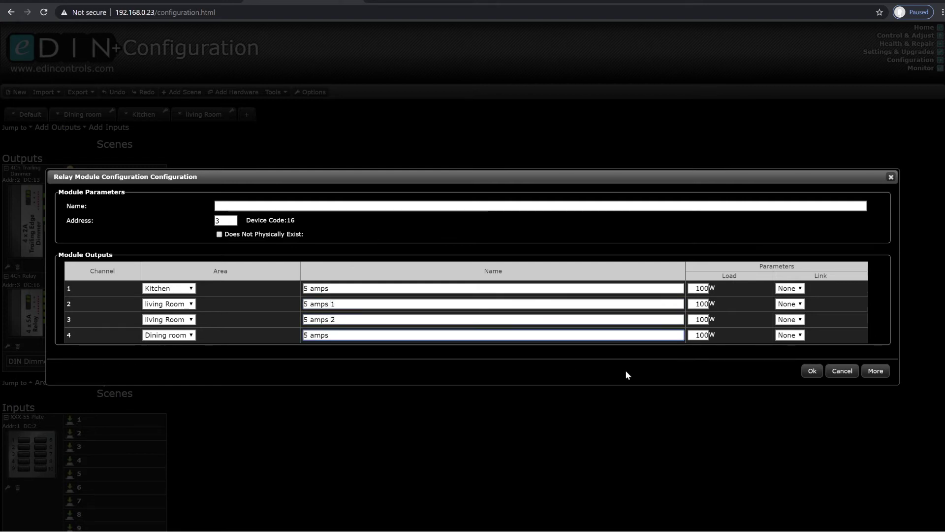
{"action": "left_click", "coordinate": [811, 372]}
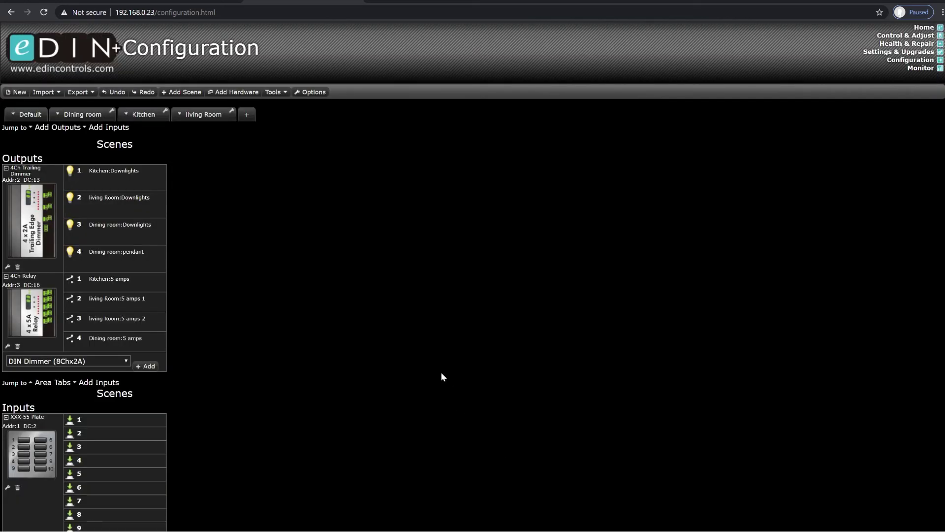
Assign the first wall plate to the Kitchen area.
{"action": "scroll", "coordinate": [222, 343], "scroll_direction": "down", "scroll_amount": 3}
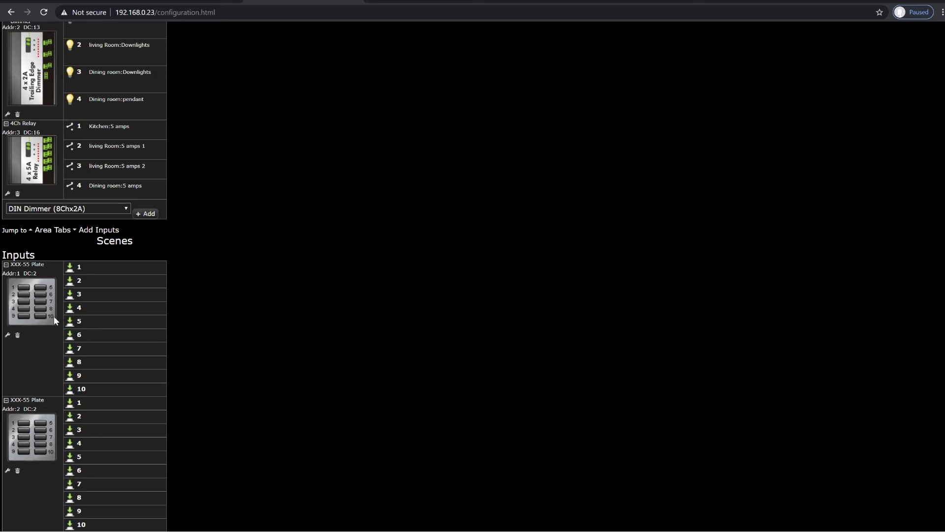
{"action": "left_click", "coordinate": [7, 337]}
{"action": "left_click", "coordinate": [317, 108]}
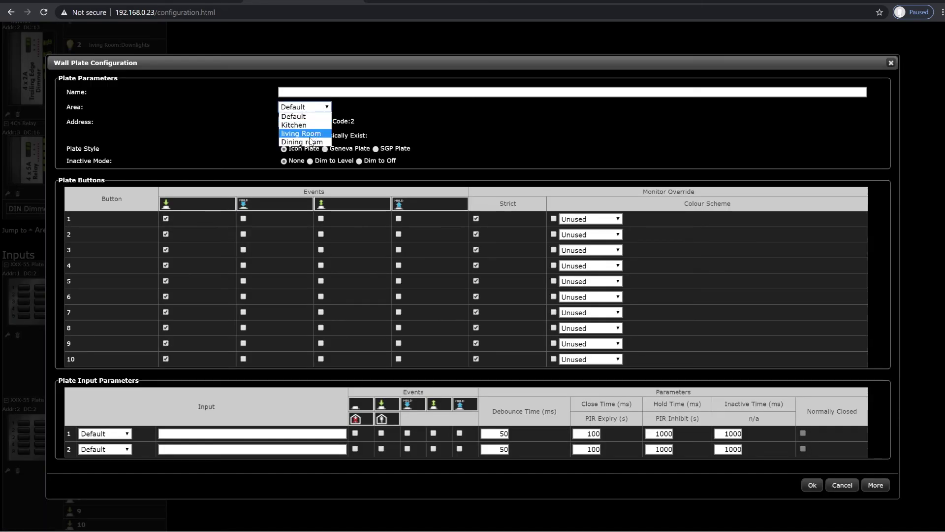
{"action": "left_click", "coordinate": [307, 125]}
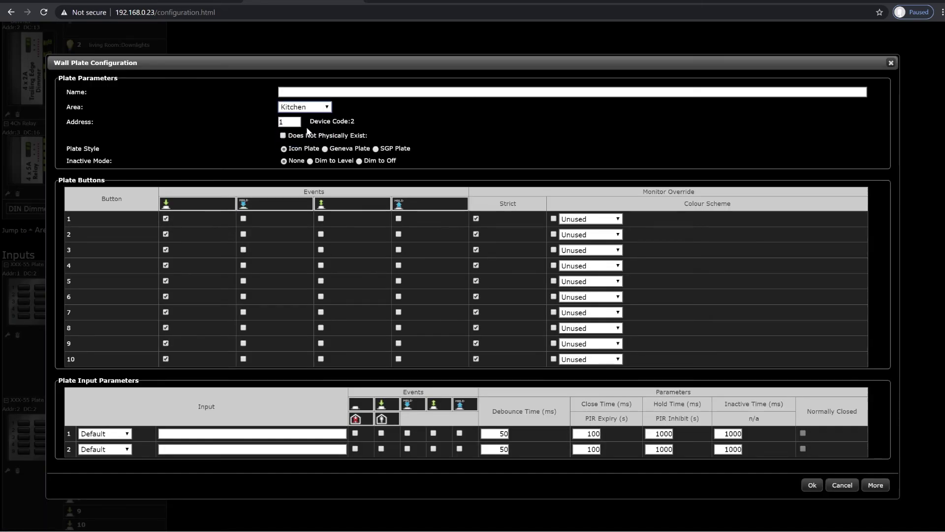
{"action": "left_click", "coordinate": [812, 485]}
Assign the second wall plate to the living Room area.
{"action": "scroll", "coordinate": [247, 414], "scroll_direction": "down", "scroll_amount": 3}
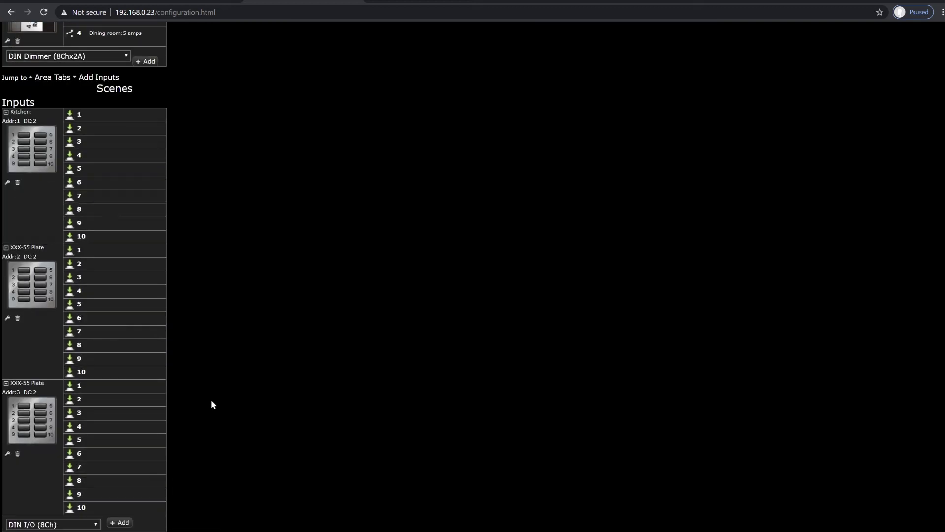
{"action": "left_click", "coordinate": [8, 317]}
{"action": "left_click", "coordinate": [313, 108]}
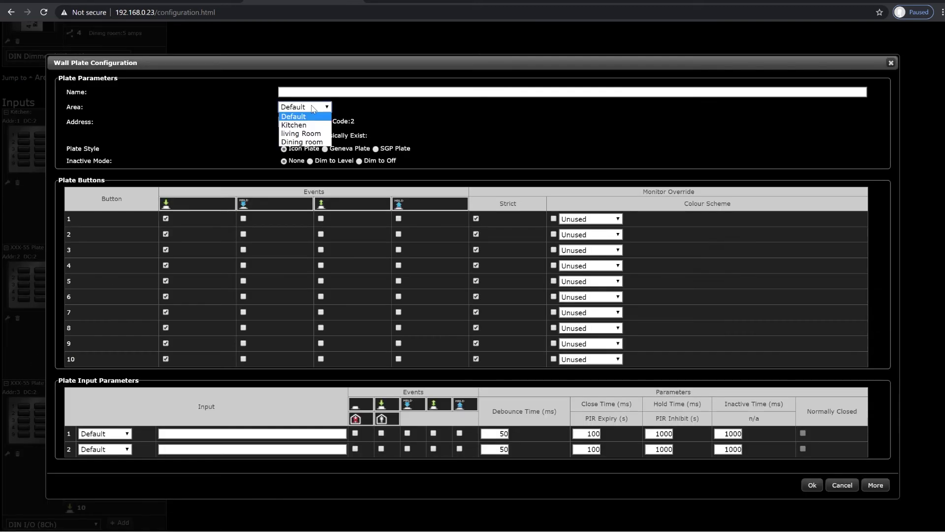
{"action": "left_click", "coordinate": [307, 134]}
{"action": "left_click", "coordinate": [811, 485]}
Assign the third wall plate to the Dining room area.
{"action": "scroll", "coordinate": [295, 440], "scroll_direction": "down", "scroll_amount": 2}
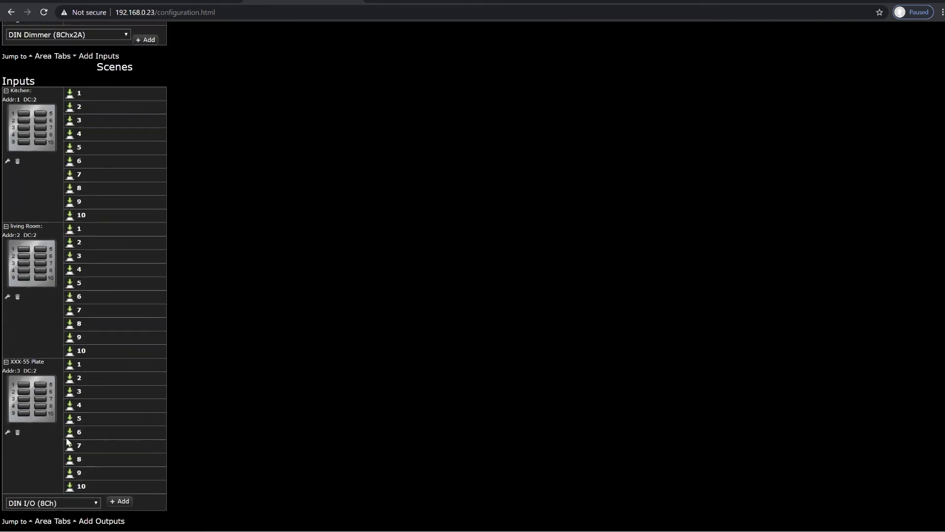
{"action": "left_click", "coordinate": [7, 432]}
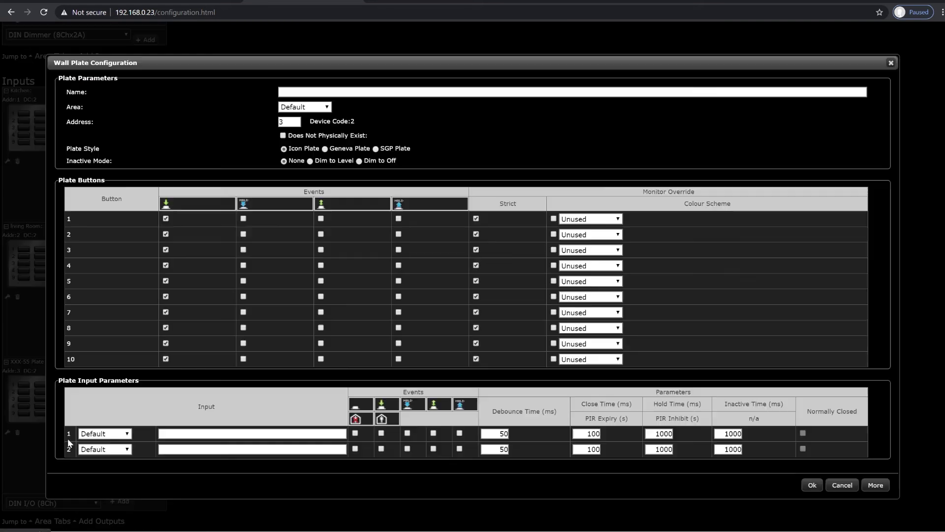
{"action": "left_click", "coordinate": [311, 109]}
{"action": "left_click", "coordinate": [302, 142]}
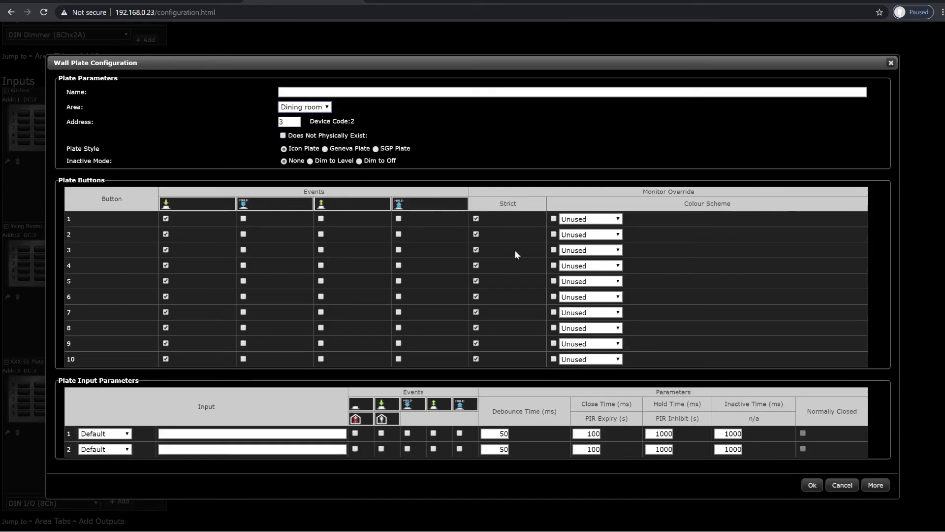
{"action": "left_click", "coordinate": [811, 485]}
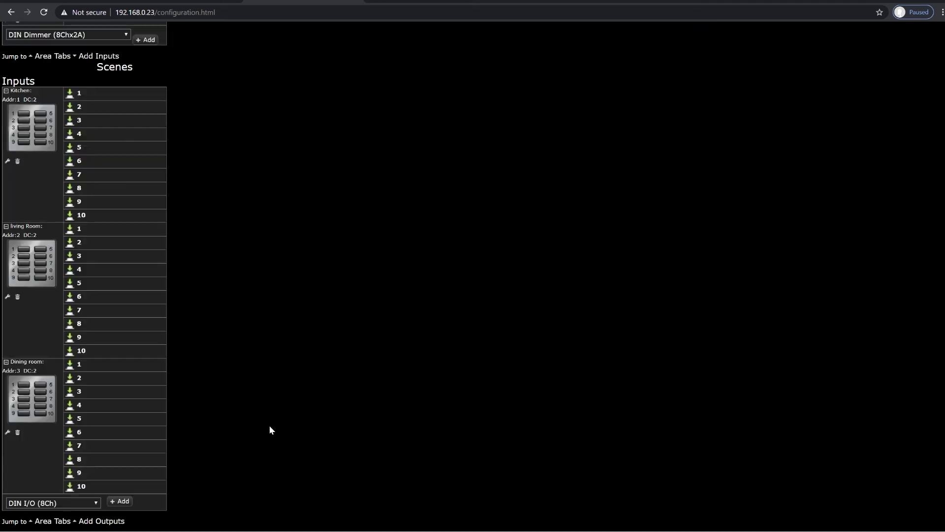
{"action": "scroll", "coordinate": [270, 427], "scroll_direction": "up", "scroll_amount": 5}
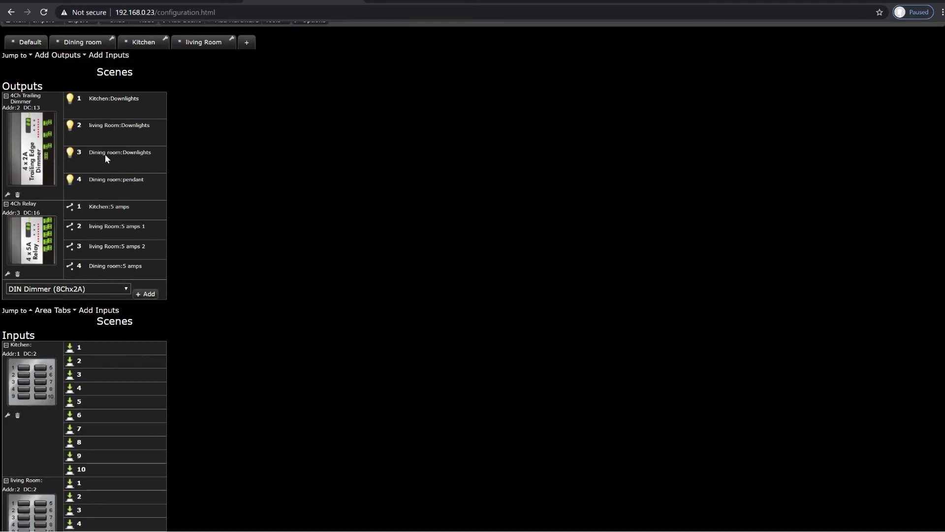
{"action": "scroll", "coordinate": [241, 302], "scroll_direction": "up", "scroll_amount": 2}
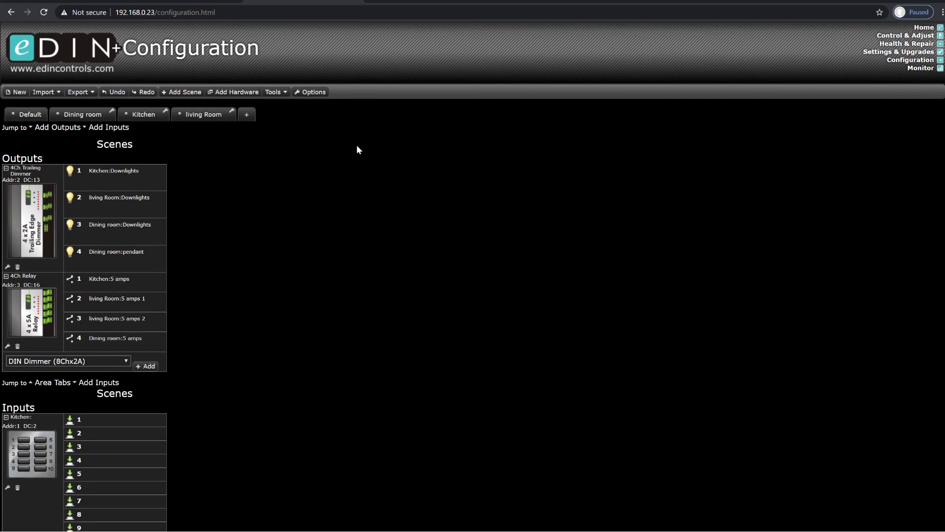
Run the Scene Assistant with the Default template for Dining room, Kitchen and living Room.
{"action": "left_click", "coordinate": [274, 92]}
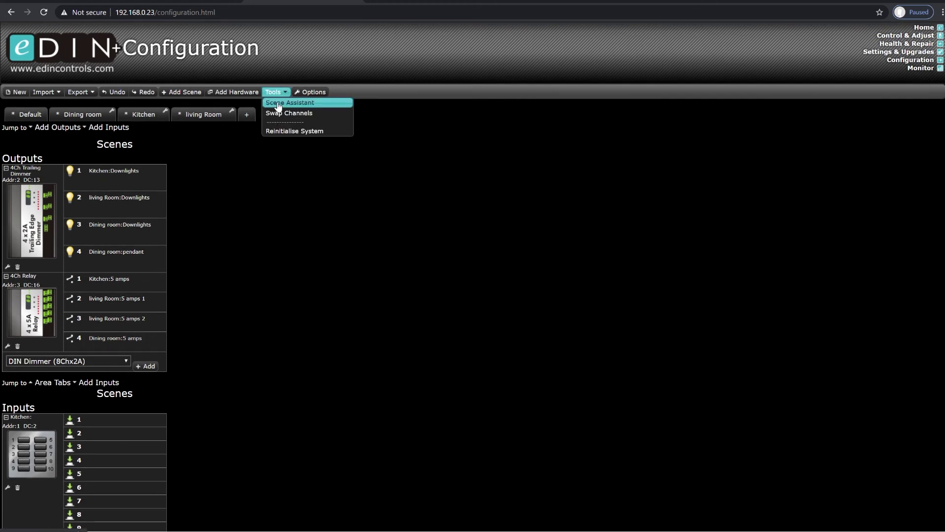
{"action": "left_click", "coordinate": [283, 100]}
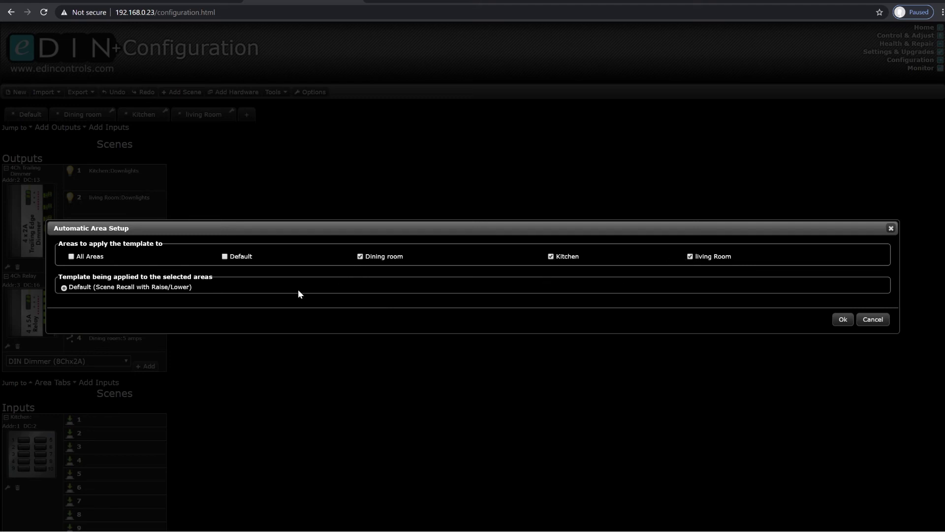
{"action": "left_click", "coordinate": [841, 320]}
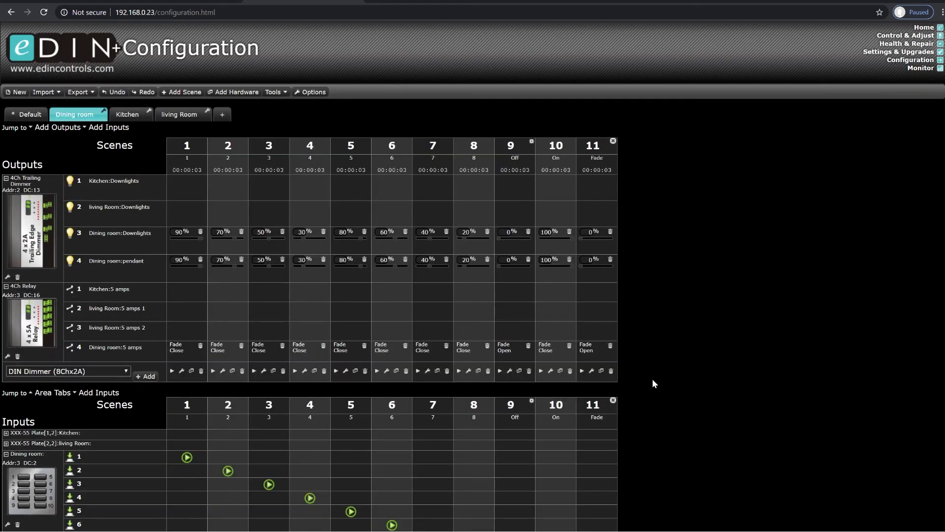
{"action": "scroll", "coordinate": [651, 379], "scroll_direction": "down", "scroll_amount": 3}
{"action": "scroll", "coordinate": [652, 379], "scroll_direction": "up", "scroll_amount": 3}
Recall Dining room scene 1, Kitchen scene 2 and living Room scenes 2–3, then view Adjustments.
{"action": "left_click", "coordinate": [899, 36]}
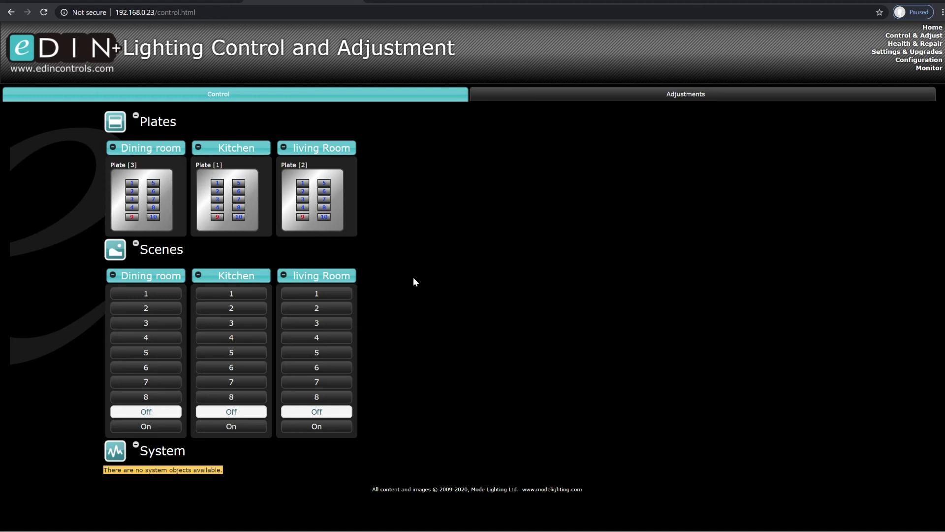
{"action": "left_click", "coordinate": [131, 183]}
{"action": "left_click", "coordinate": [218, 191]}
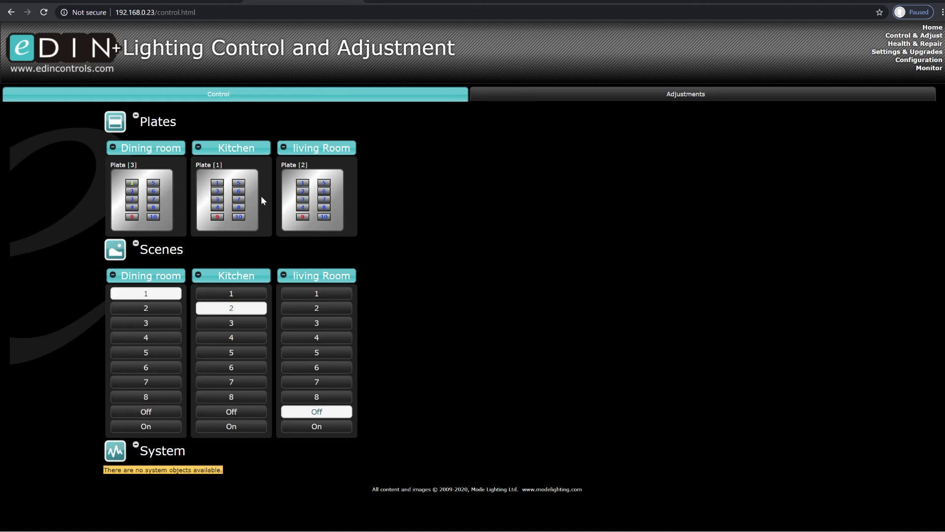
{"action": "left_click", "coordinate": [303, 199]}
{"action": "left_click", "coordinate": [303, 191]}
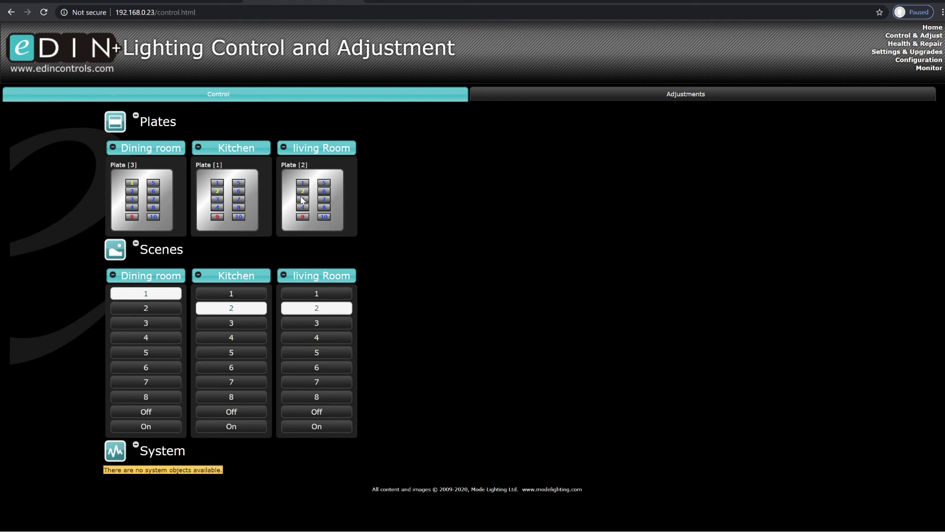
{"action": "left_click", "coordinate": [302, 199]}
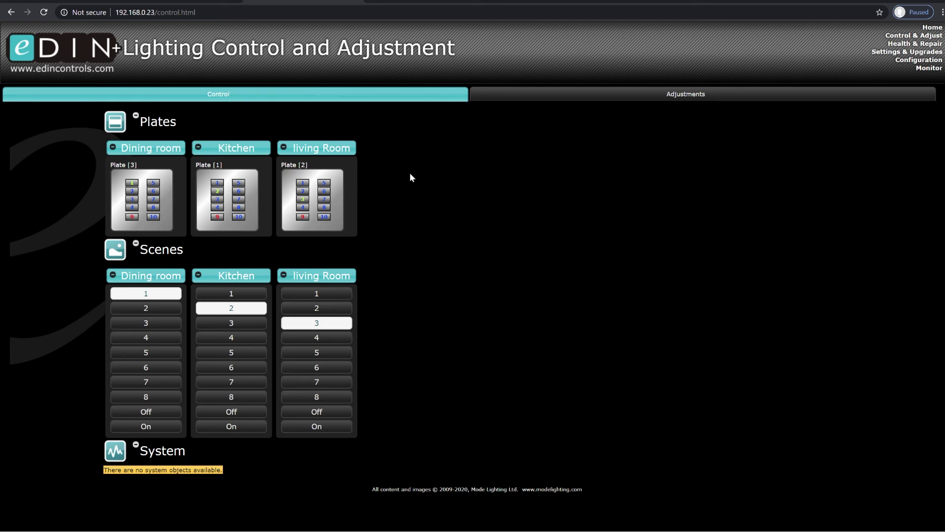
{"action": "left_click", "coordinate": [527, 98]}
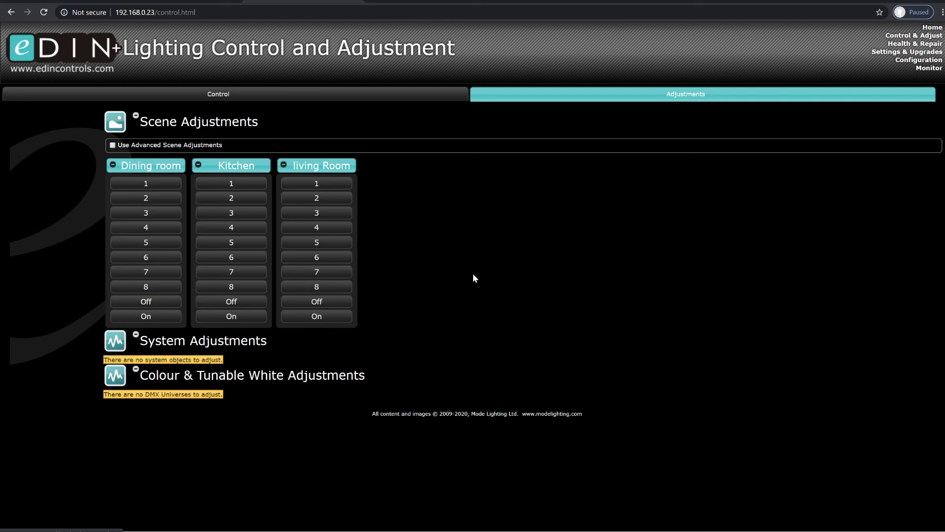
Set Dining room scene 4 to Downlights 58% with the 5 amps relay open, then return to Configuration.
{"action": "left_click", "coordinate": [138, 231]}
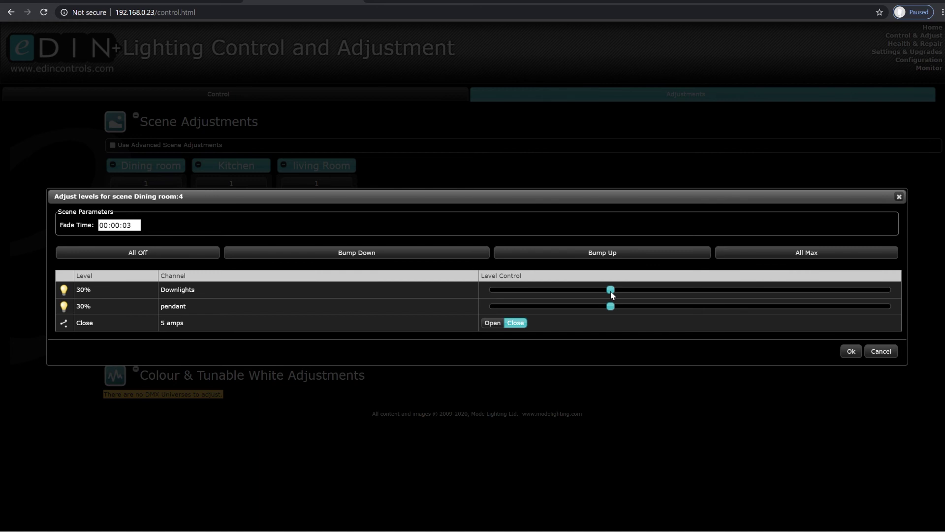
{"action": "left_click_drag", "start_coordinate": [622, 290], "coordinate": [725, 289]}
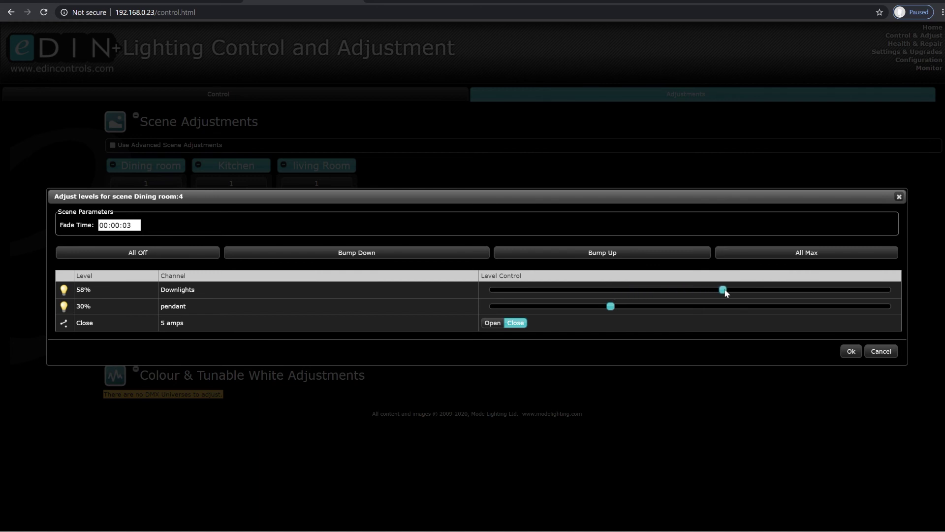
{"action": "left_click", "coordinate": [492, 323]}
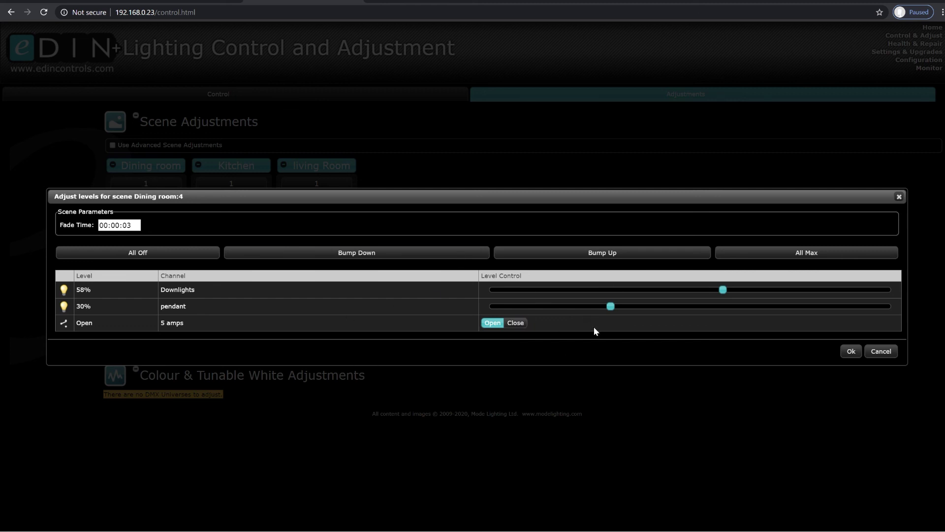
{"action": "left_click", "coordinate": [851, 352]}
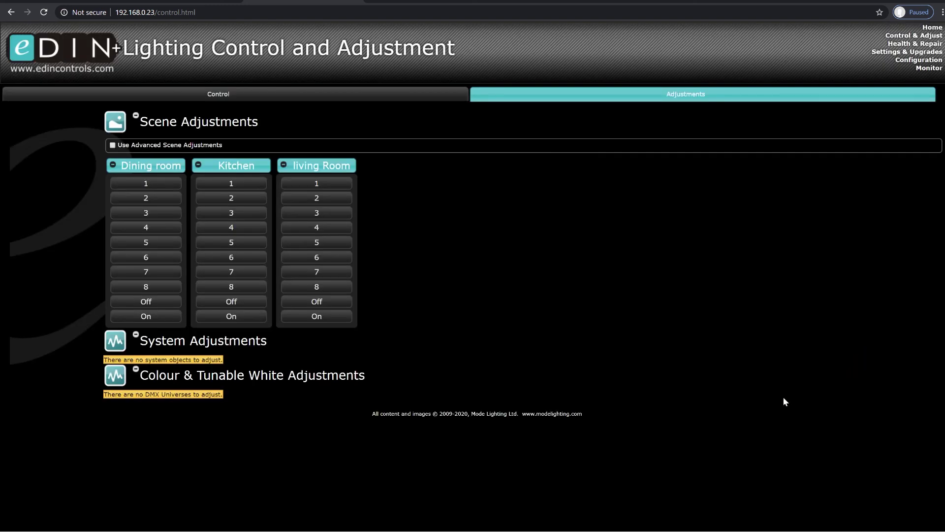
{"action": "left_click", "coordinate": [918, 60]}
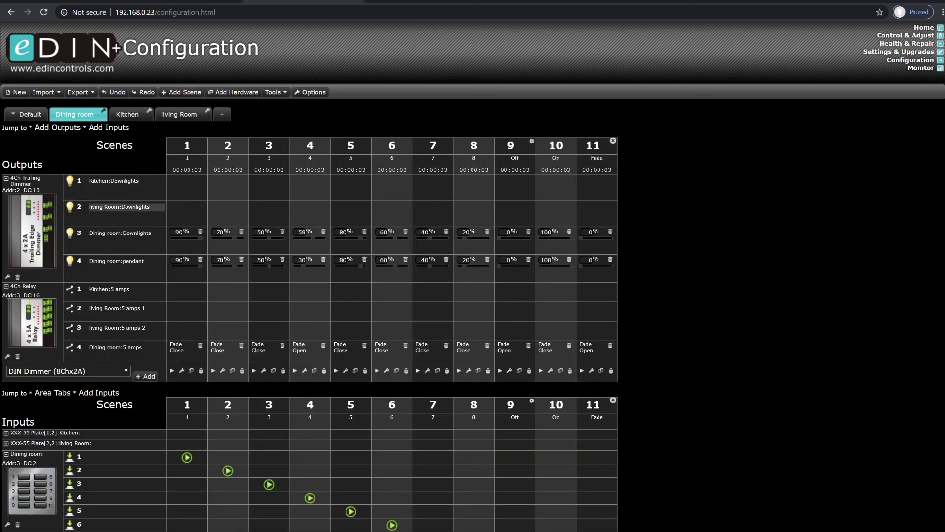